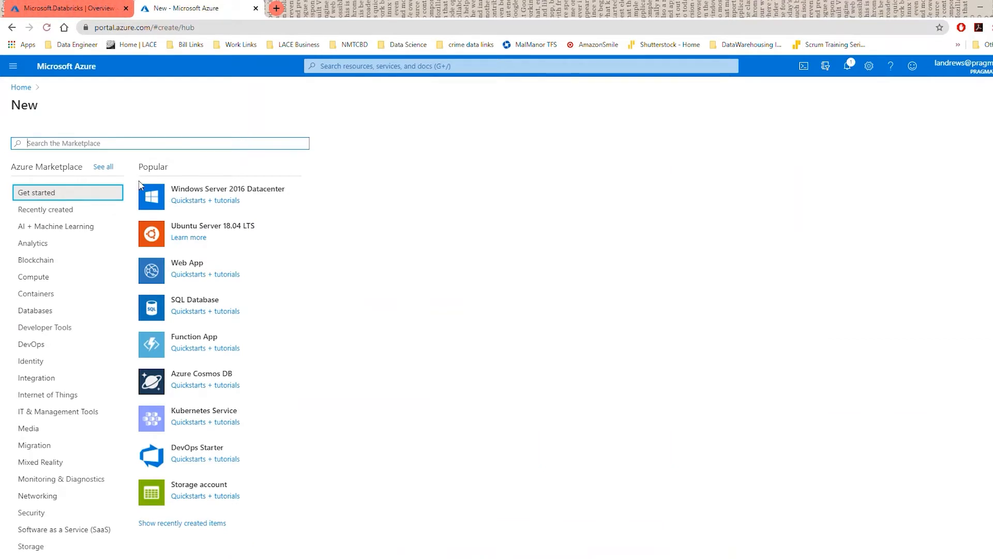
Start a new Azure Databricks service from the Analytics offerings, using resource group DataBricksLearning and workspace name DBAEDemo
click(40, 245)
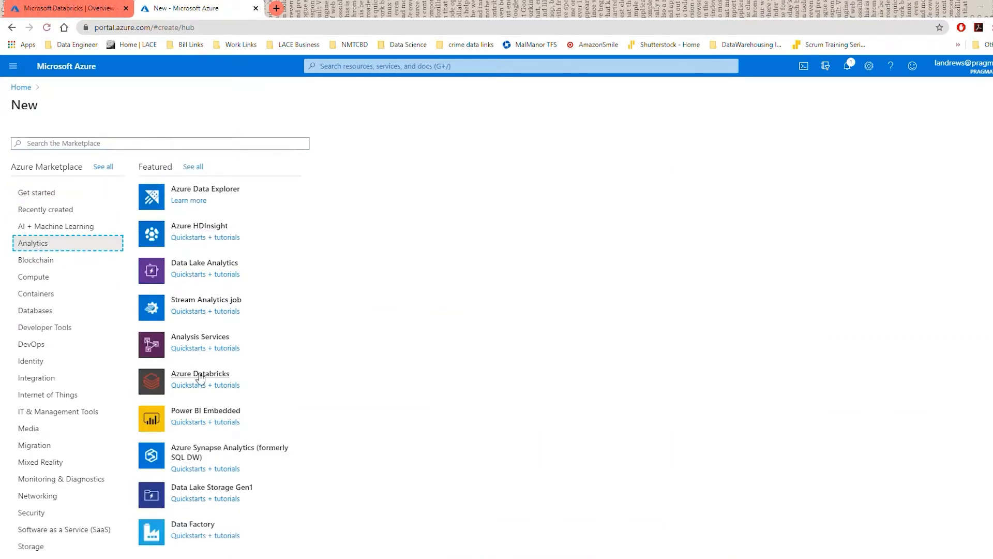
click(201, 374)
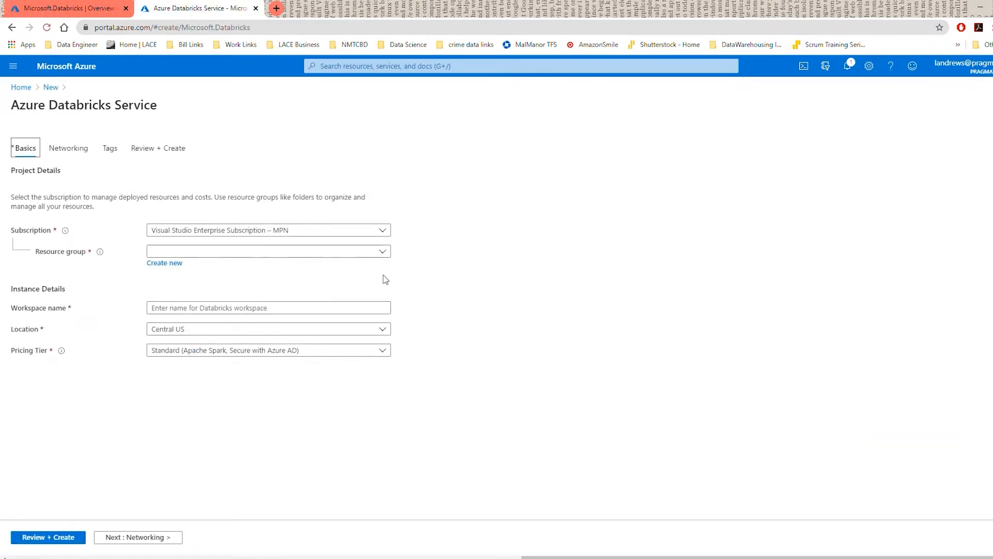
click(391, 252)
click(185, 342)
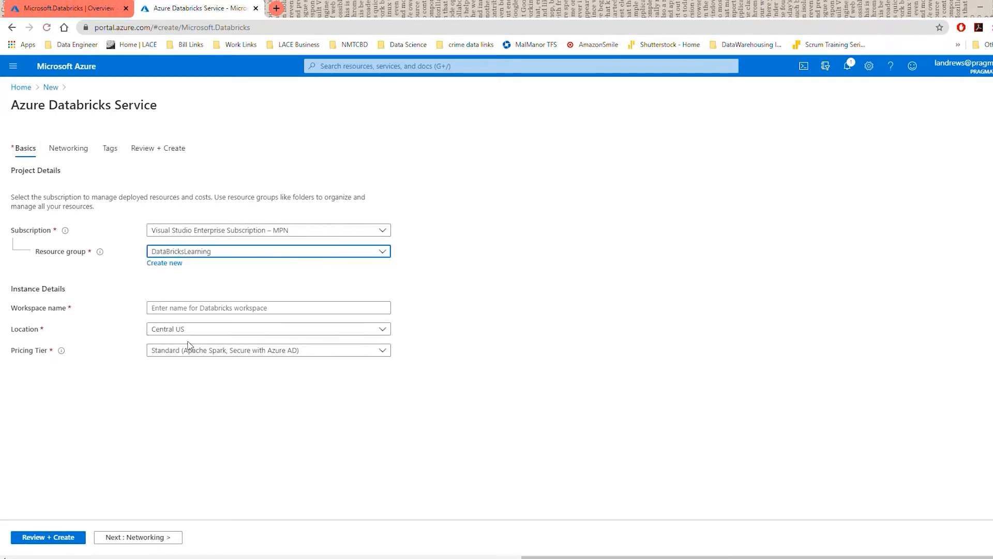
click(162, 310)
text(DBAEDemo)
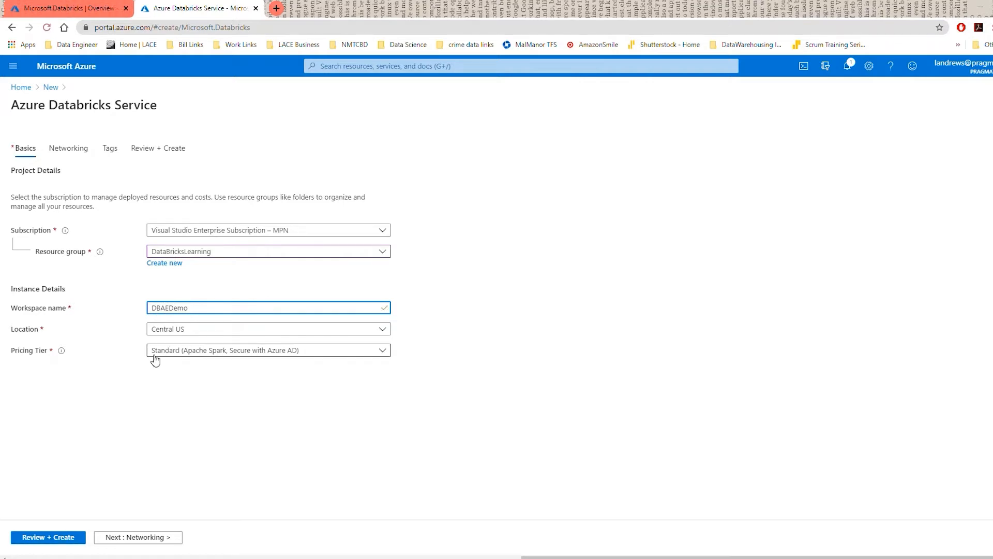
Choose the Trial (Premium - 14-Days Free DBUs) pricing tier and submit the workspace configuration for review
click(384, 351)
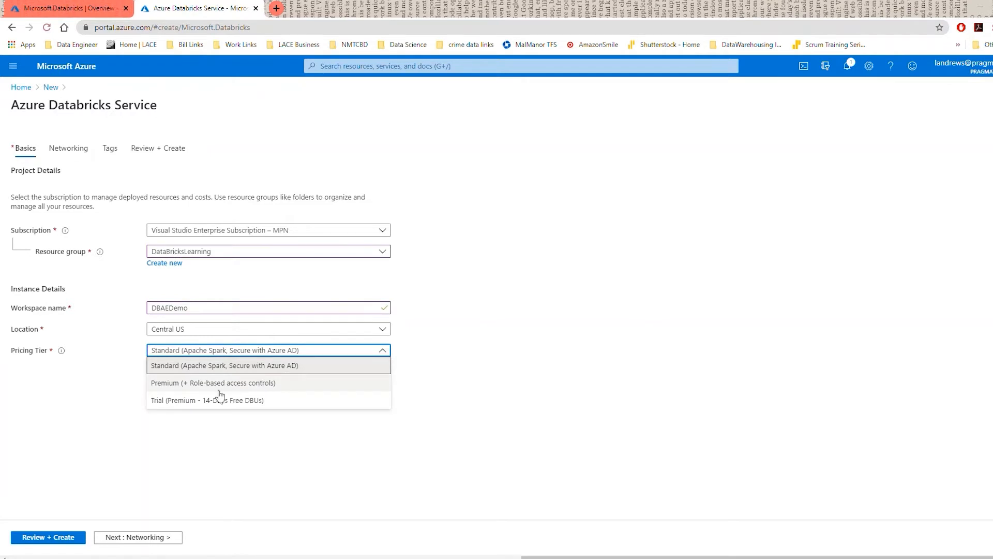
click(182, 403)
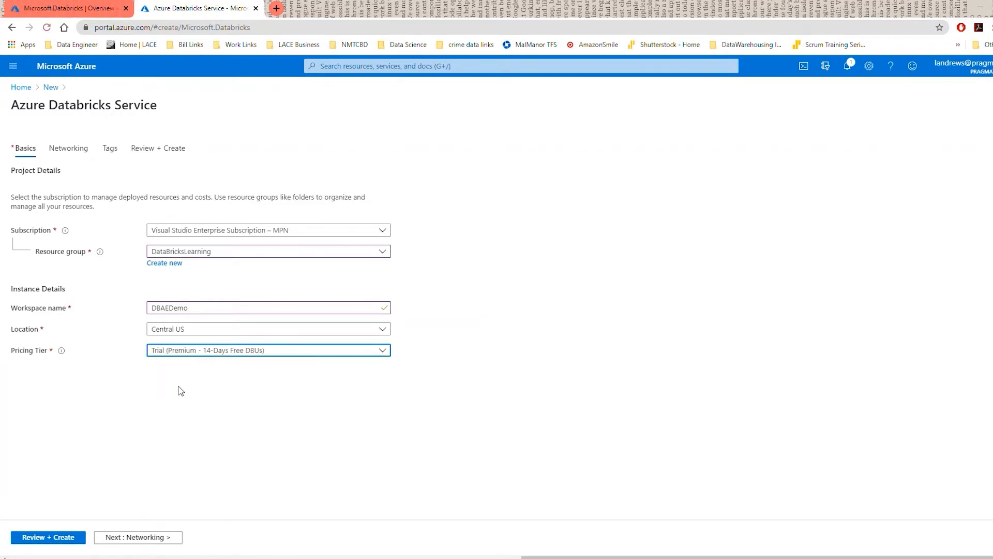
click(47, 537)
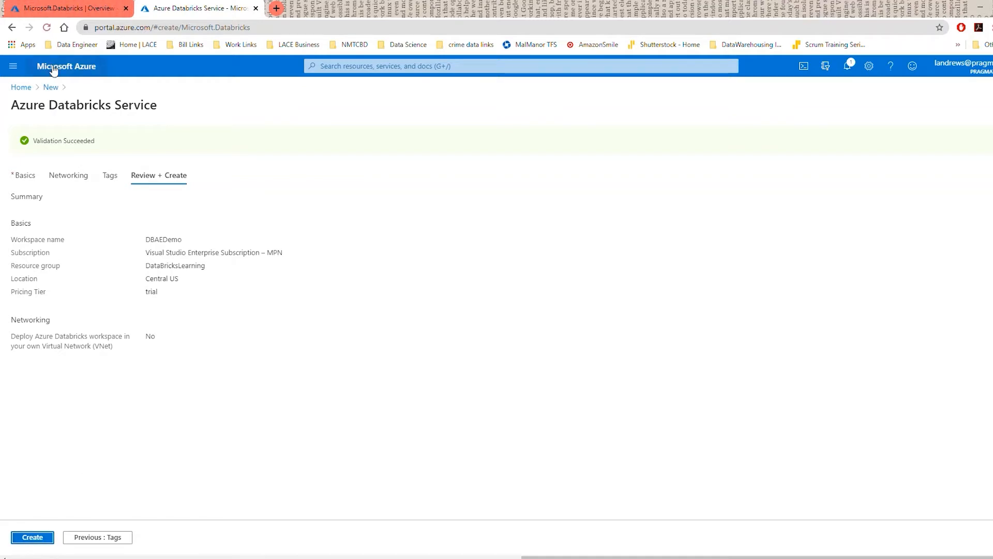
Switch to the completed Microsoft.Databricks deployment, open its DBAEDemo resource and launch the workspace
click(83, 11)
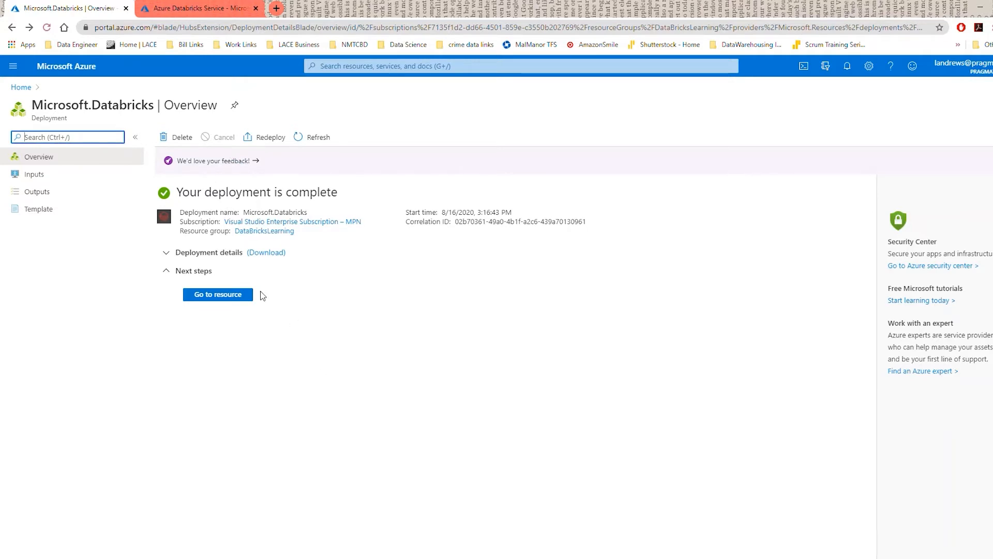
click(226, 299)
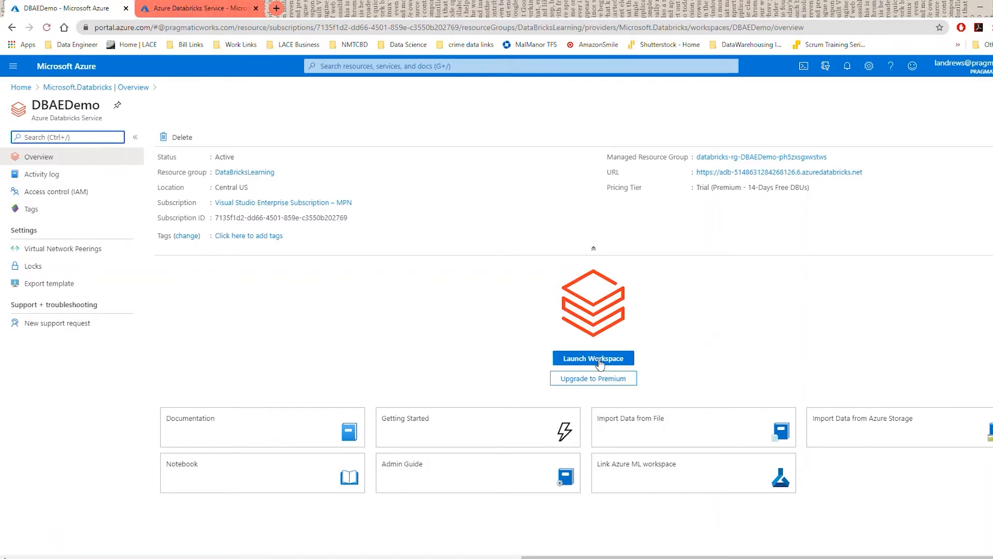
click(597, 365)
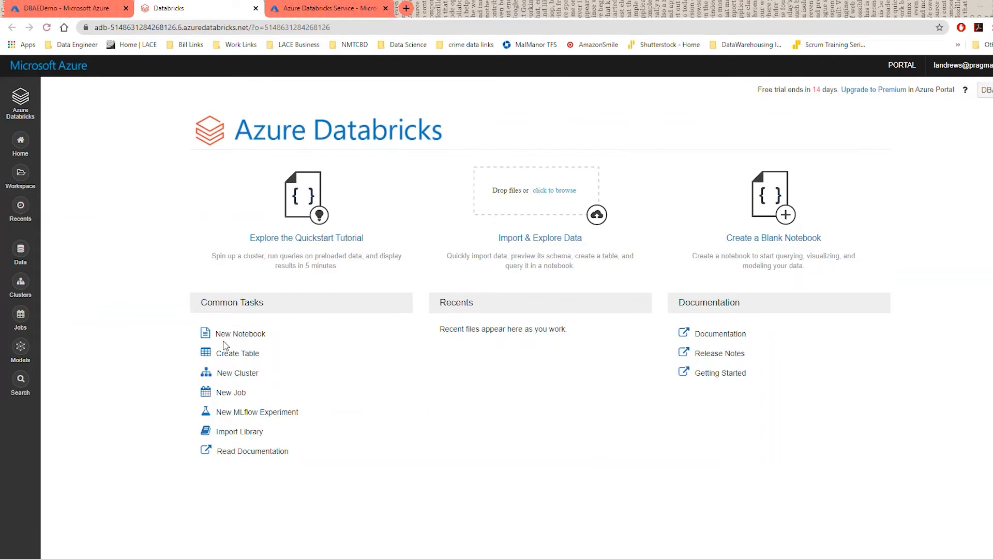
Start a new cluster in the Databricks workspace and name it db
click(32, 287)
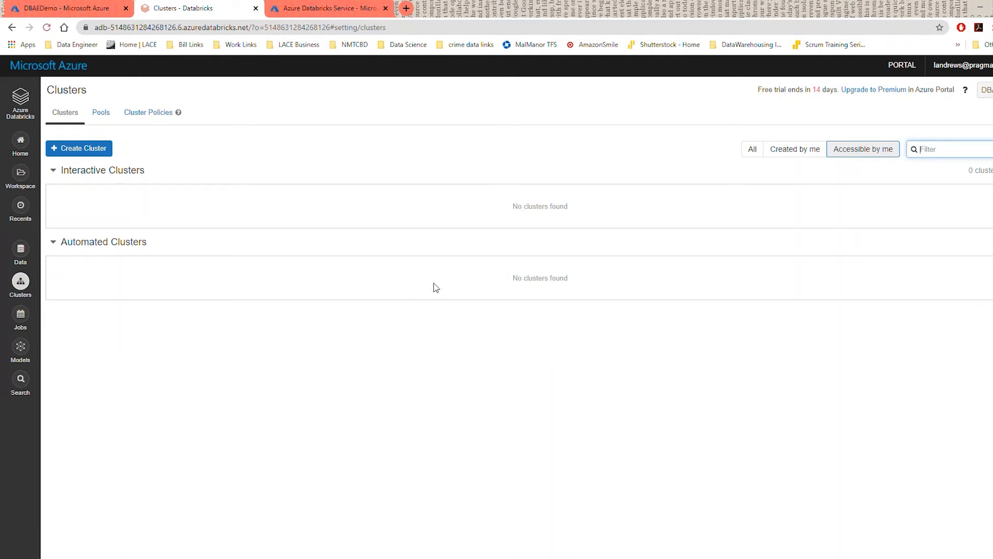
click(88, 149)
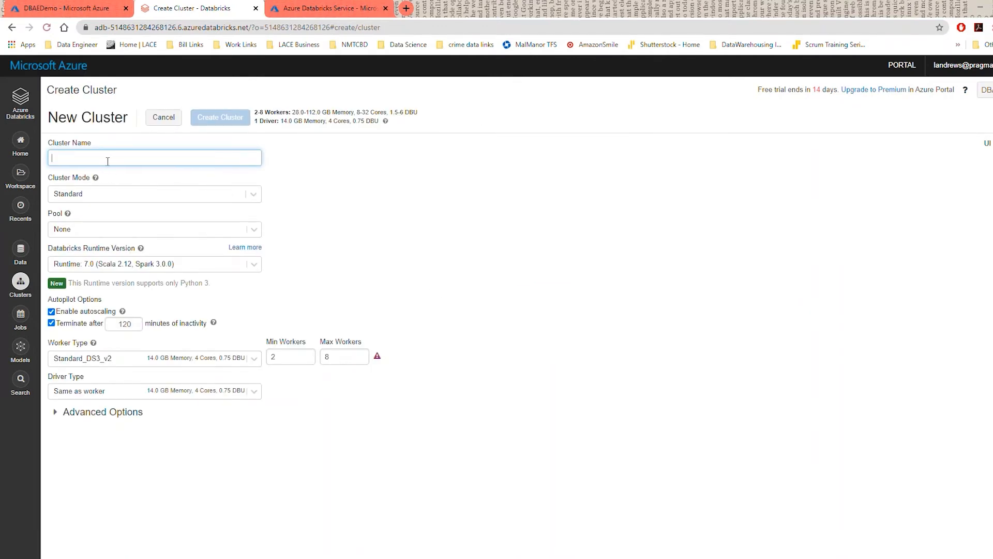
text(db)
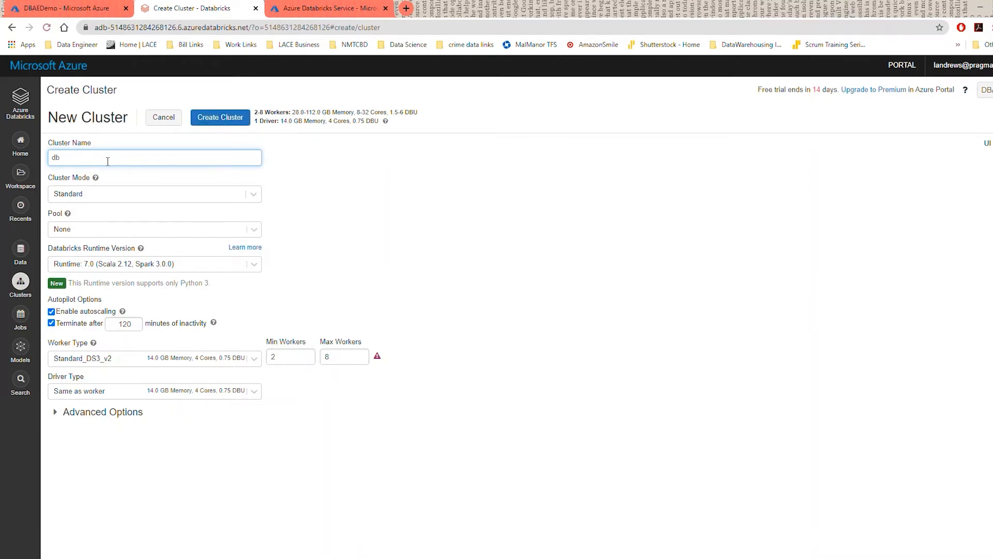
Choose the Standard cluster mode and set the Databricks runtime version to 7.1 (Scala 2.12, Spark 3.0.0)
click(254, 195)
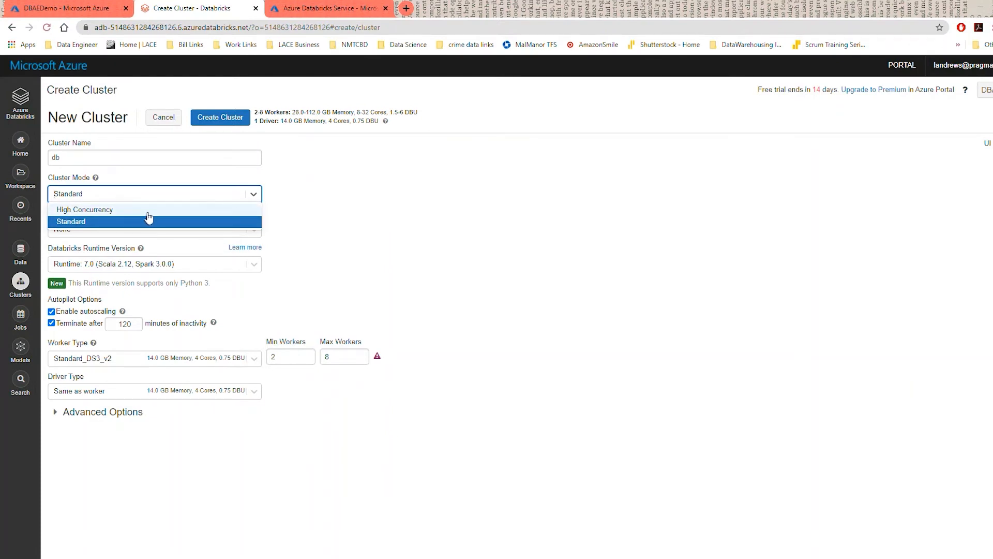
click(73, 221)
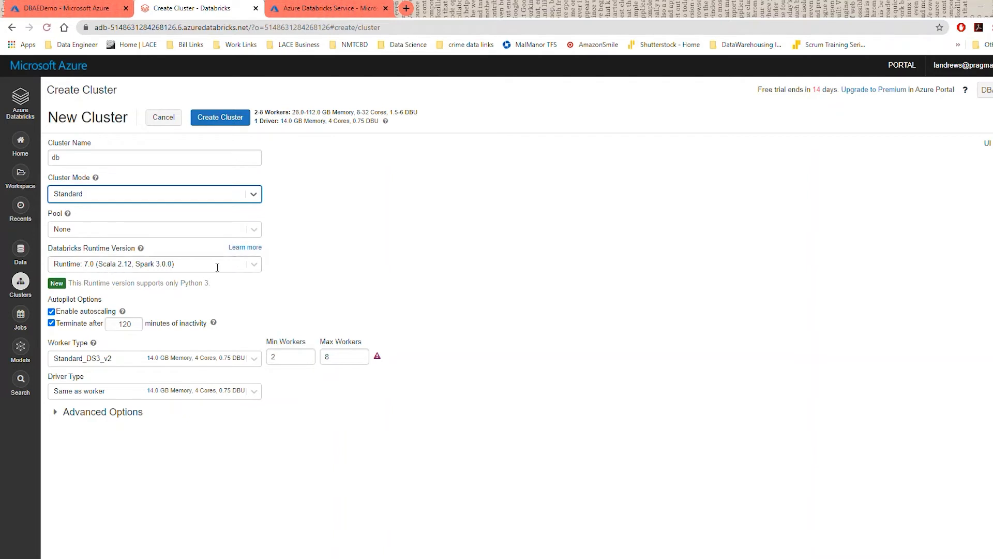
click(253, 265)
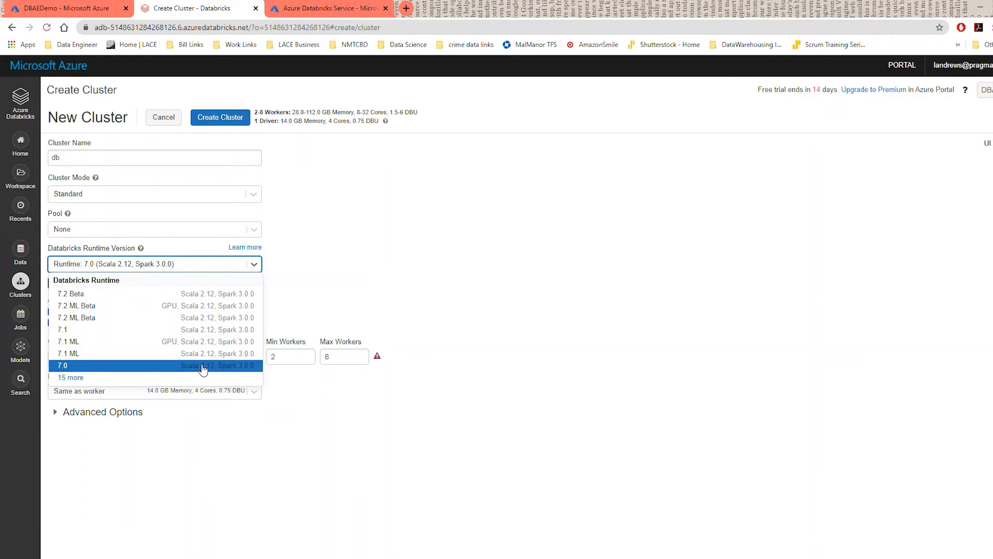
click(75, 332)
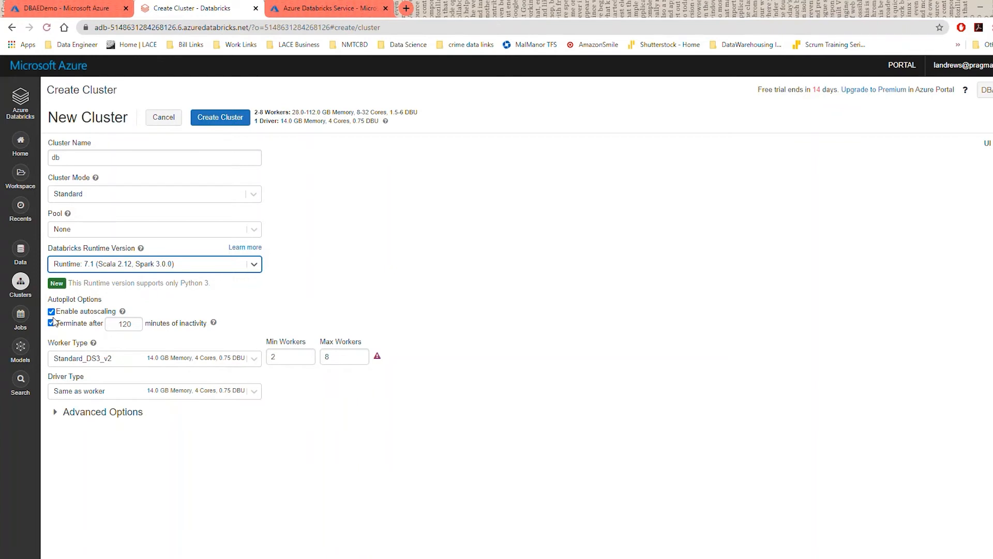
Set the cluster to terminate after 10 minutes of inactivity, toggling autoscaling off to compare and leaving it enabled
click(52, 312)
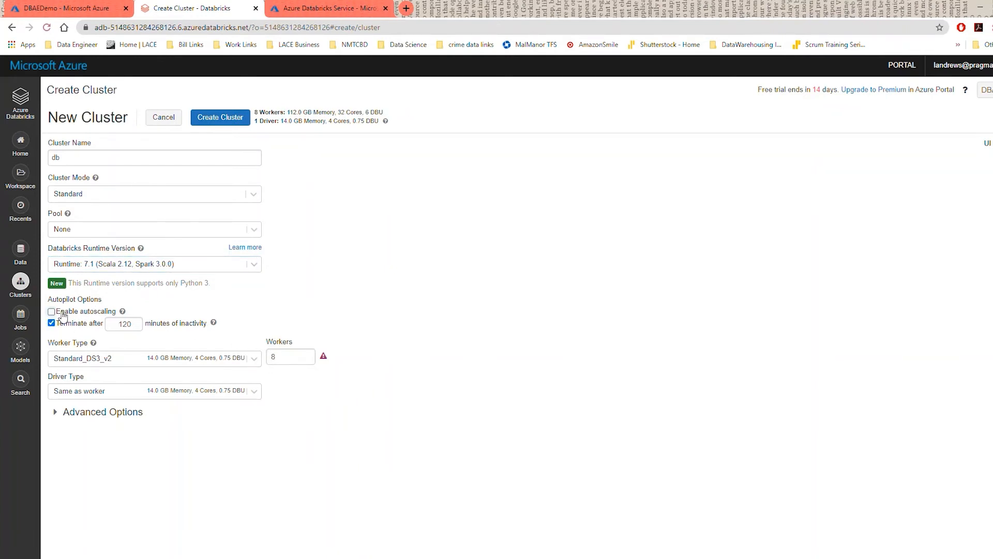
click(51, 312)
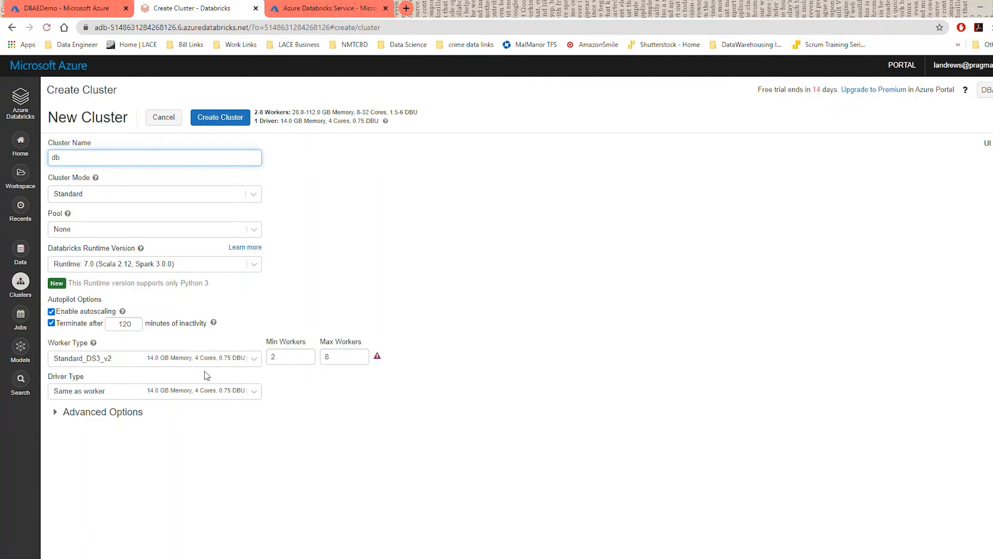
click(131, 324)
key(BackSpace)
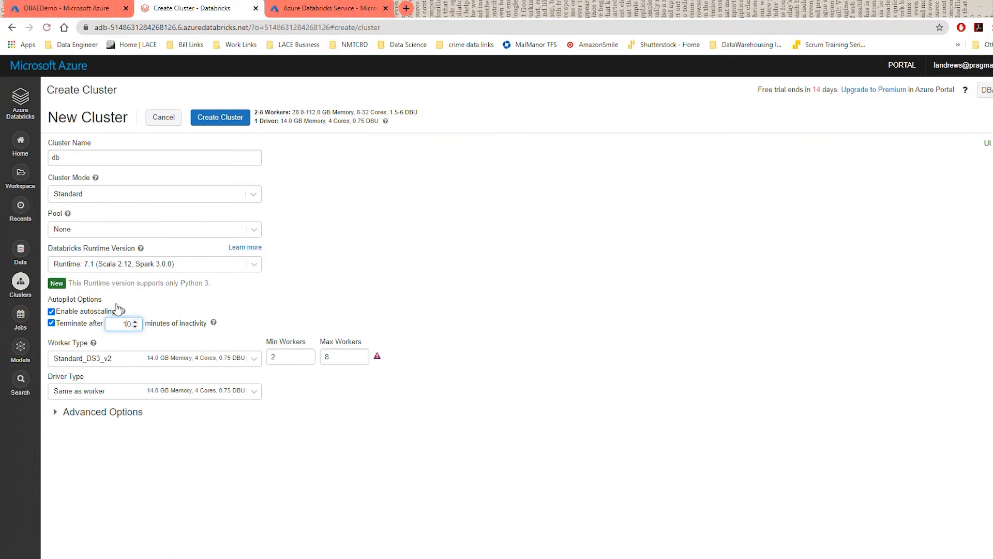
click(51, 312)
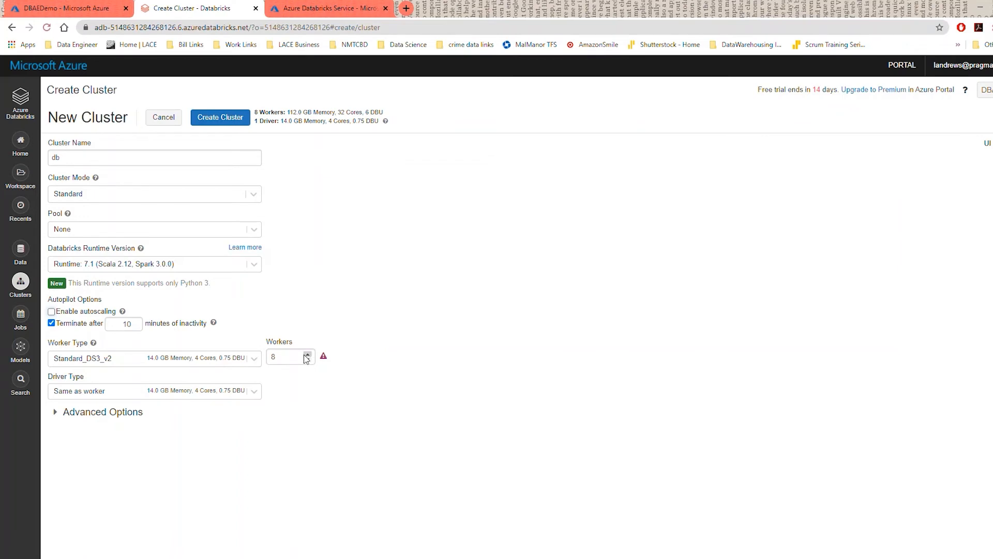
click(52, 311)
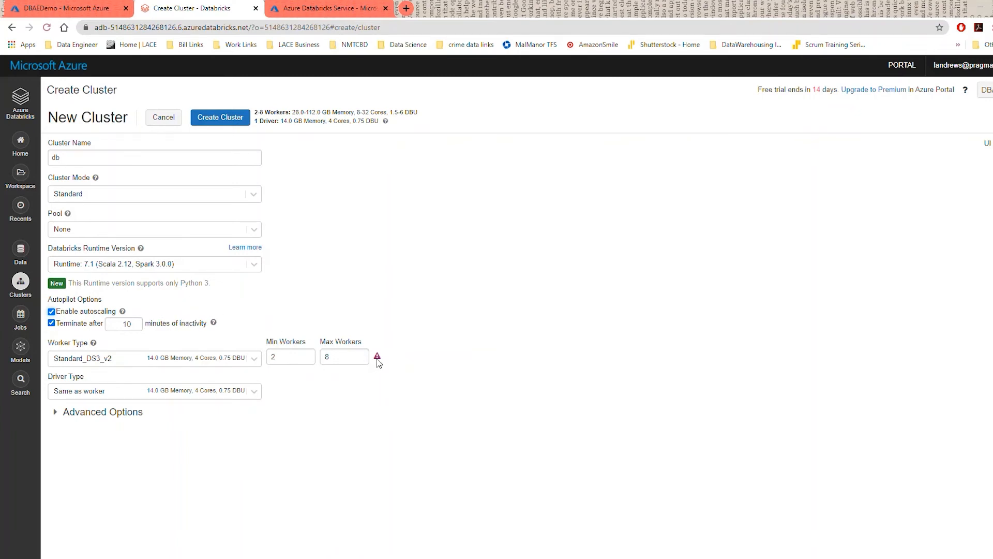
Check the CPU quota warning beside the worker limits and set the maximum workers to 4
mouse_move(378, 361)
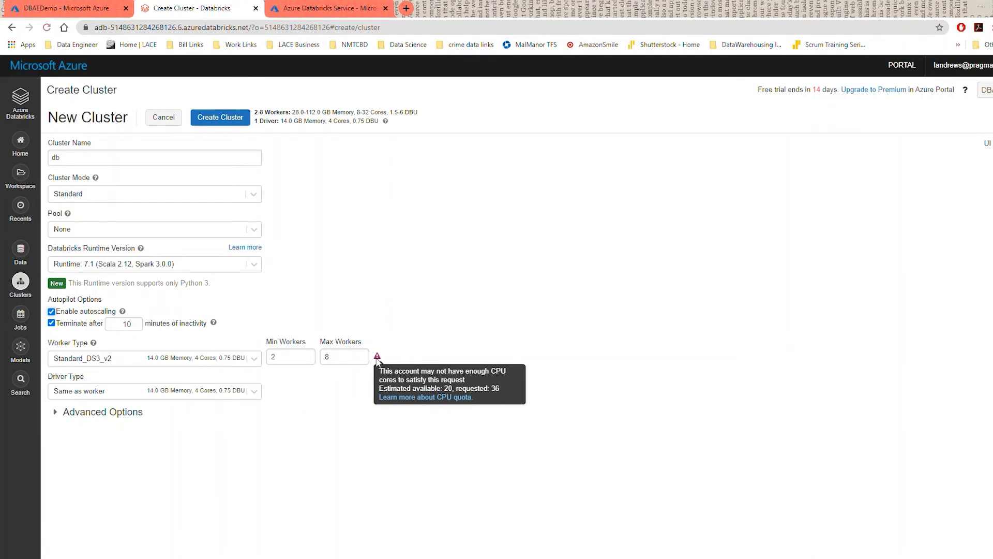
click(339, 358)
key(BackSpace)
text(4)
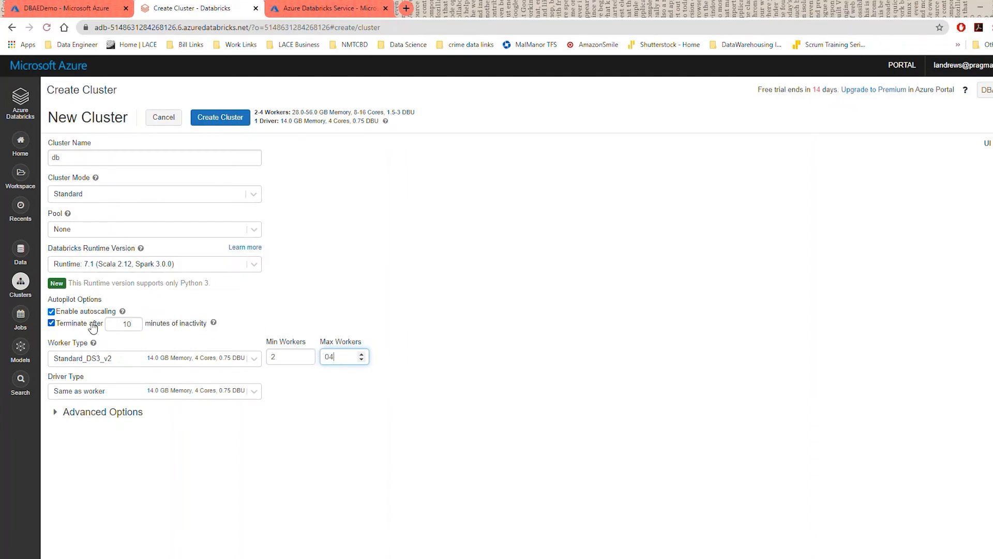
Browse the available worker types and select Standard_DS3_v2 for the cluster
click(256, 361)
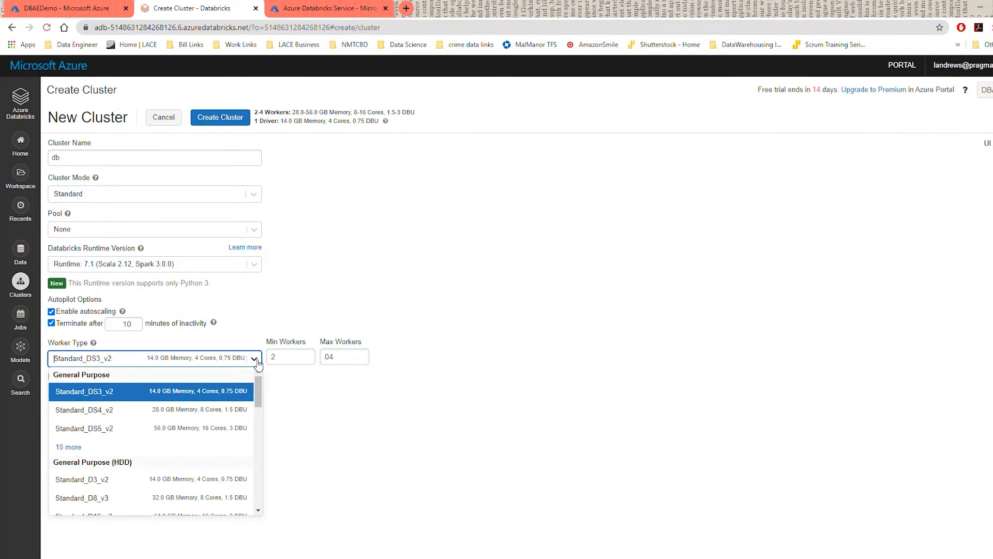
drag(261, 385, 248, 439)
scroll(248, 420, up, 5)
click(213, 395)
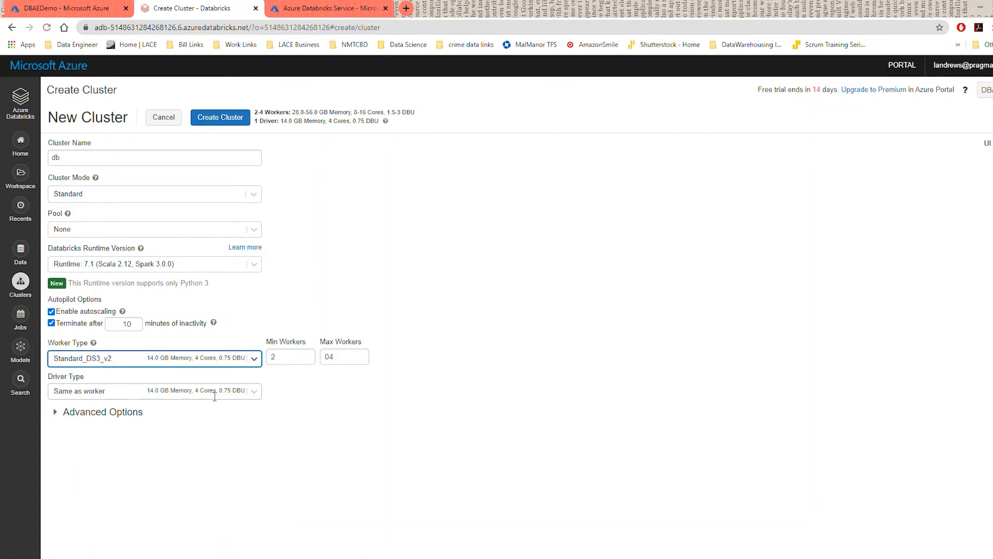
Browse the driver types, keep the driver the same as the worker, and create the cluster
click(257, 394)
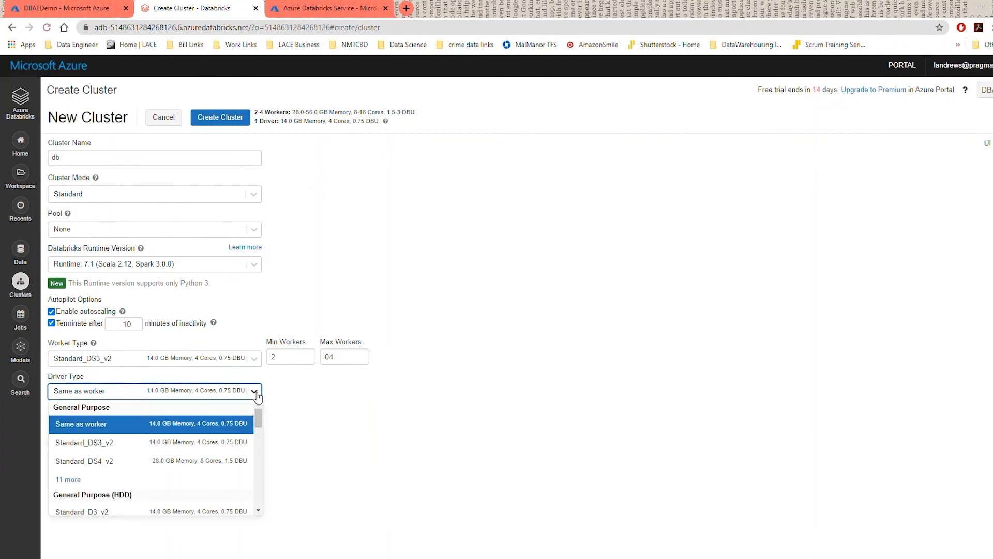
mouse_move(259, 417)
mouse_down()
mouse_move(252, 484)
mouse_move(257, 425)
mouse_up()
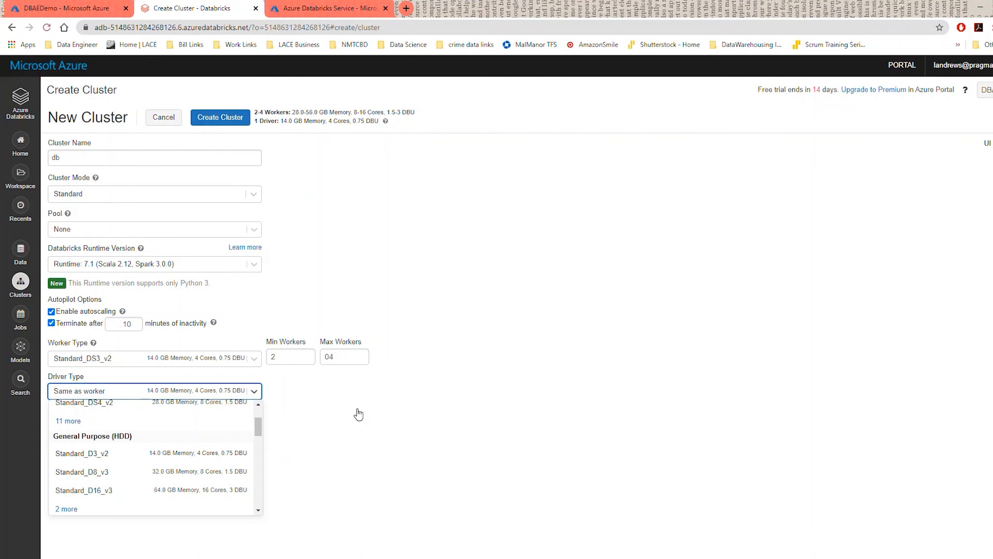
click(366, 431)
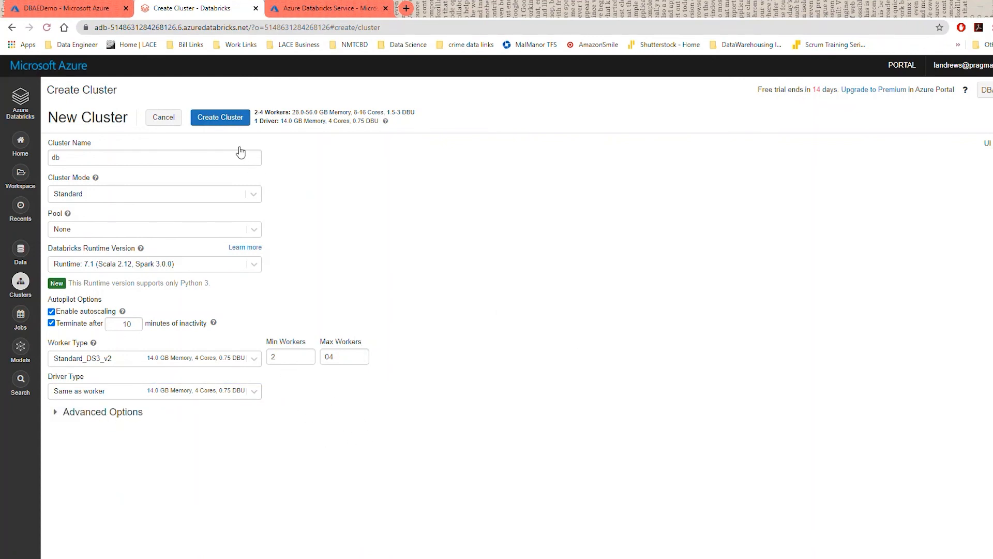
click(226, 119)
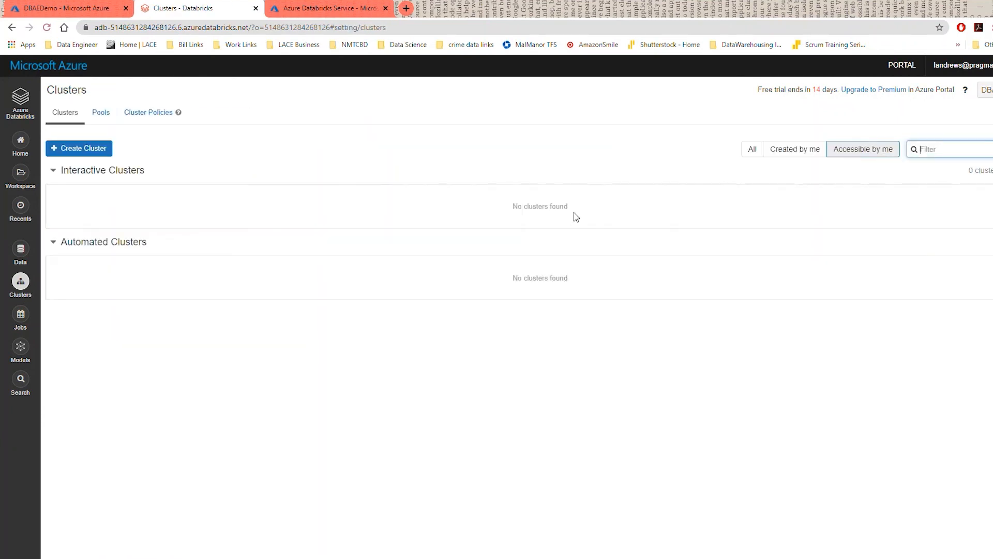